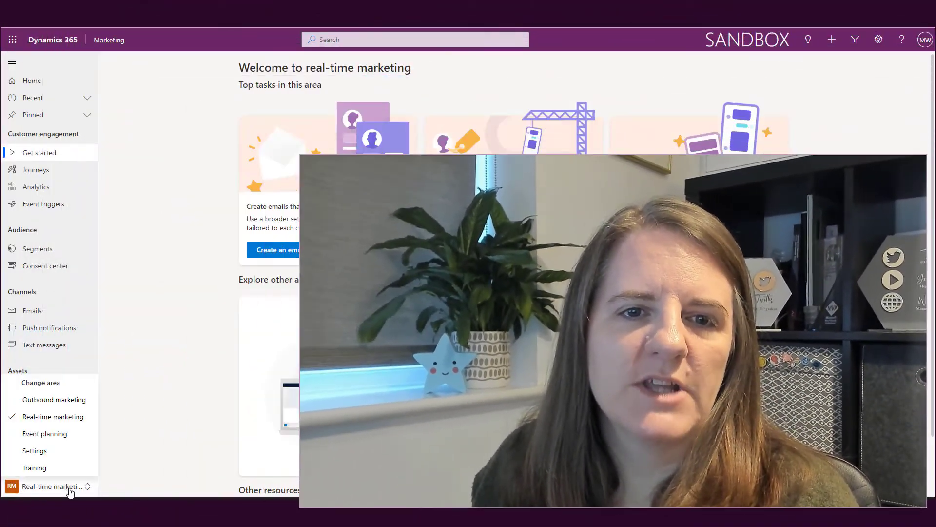
# Go to Settings and show the Audience configuration list of contact, lead and customer profile sources.
pyautogui.click(35, 451)
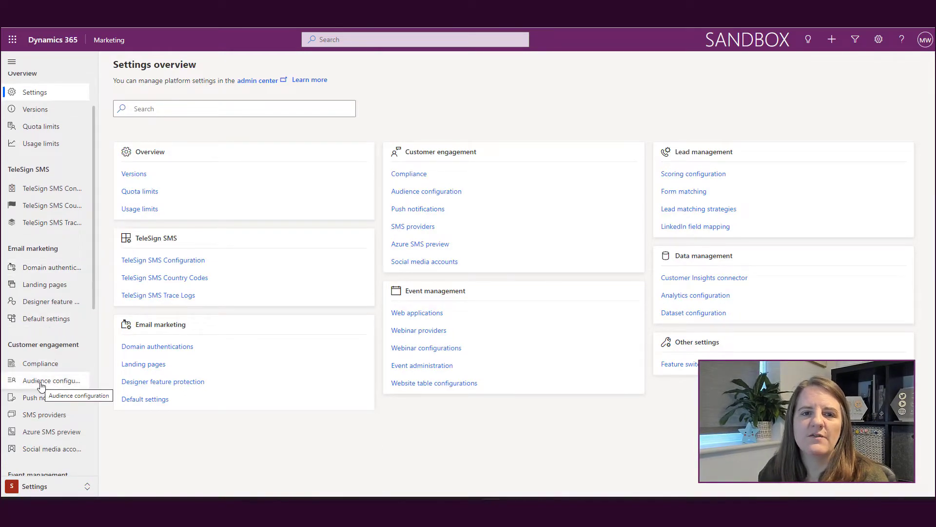
pyautogui.click(41, 383)
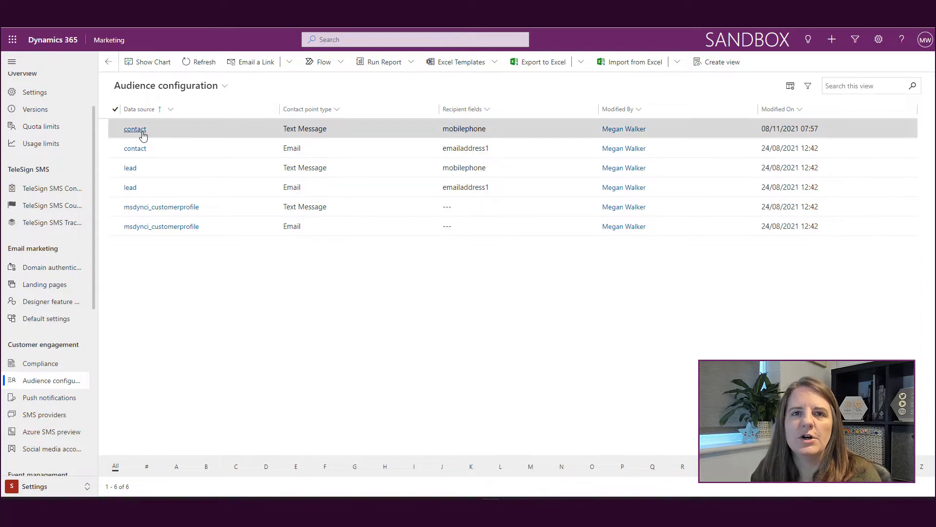
# In the contact Text Message record, keep Mobile Phone as default and add Business Phone as another recipient field.
pyautogui.click(140, 134)
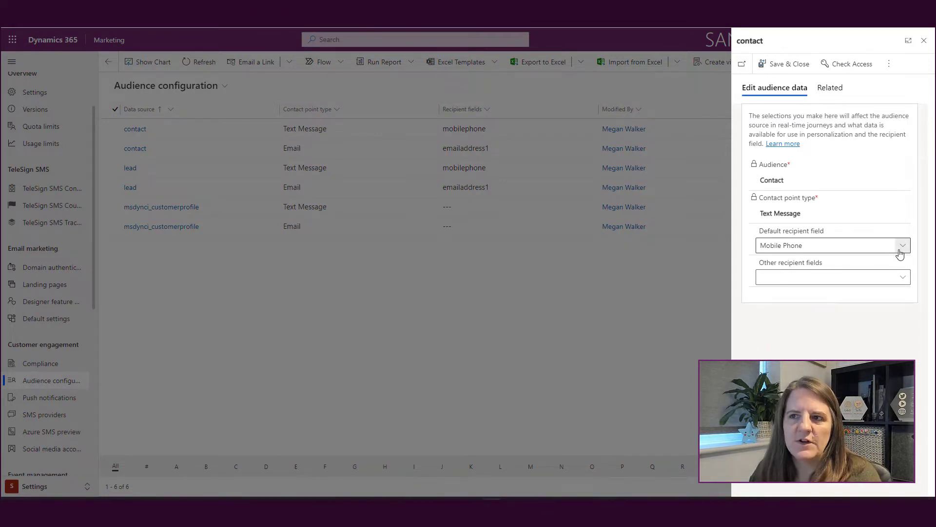
pyautogui.click(900, 253)
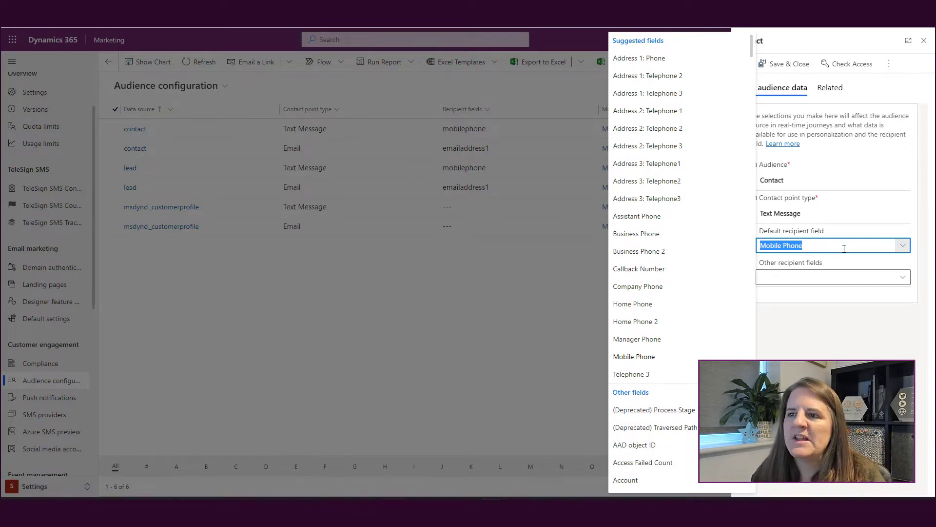
pyautogui.click(901, 286)
pyautogui.click(902, 287)
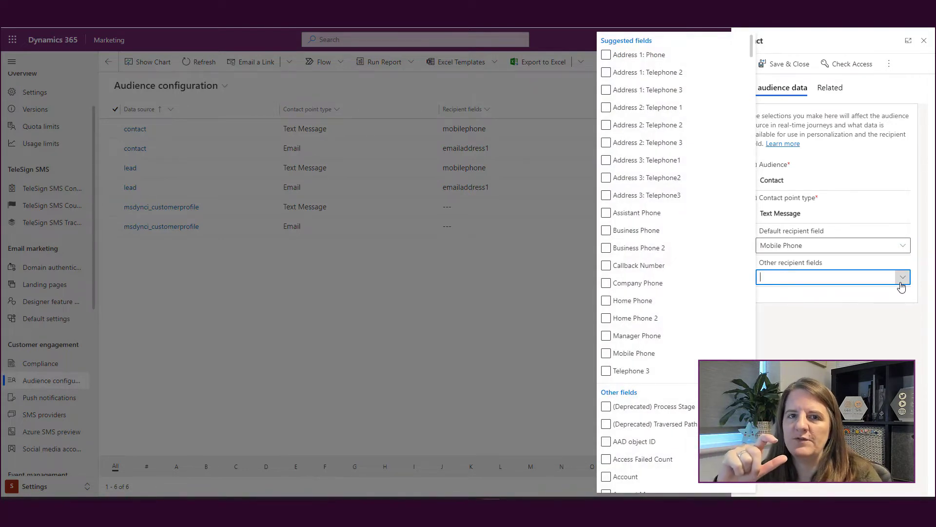
pyautogui.click(605, 231)
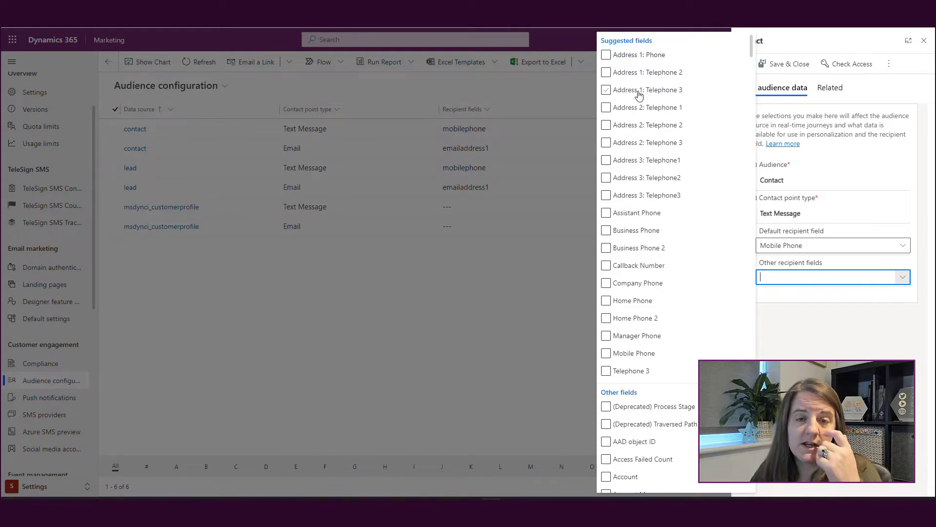
pyautogui.click(606, 230)
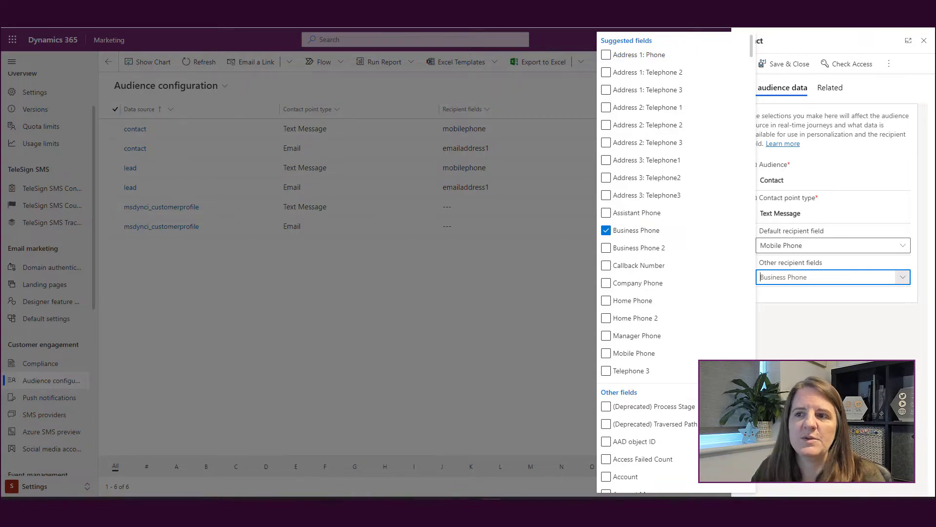
pyautogui.press('Escape')
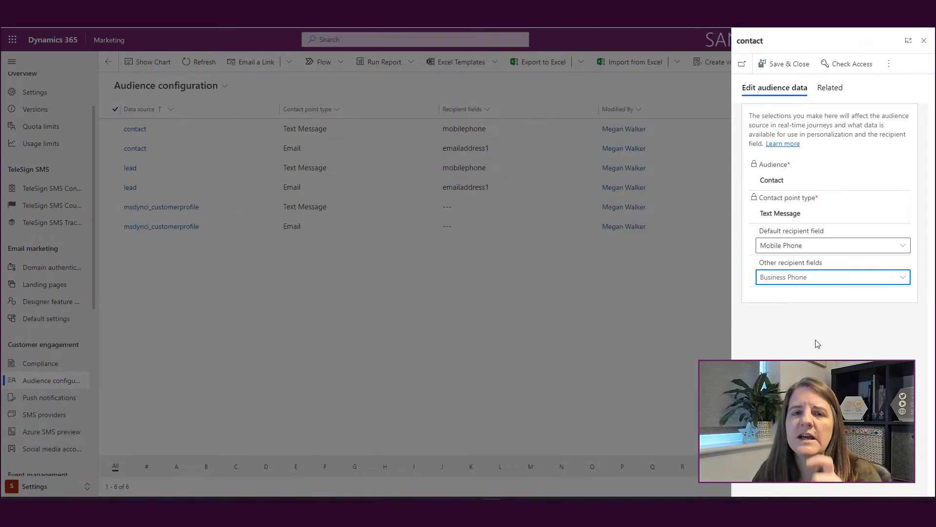
# Try Assistant Phone and Manager Phone, then remove them so only Business Phone stays added.
pyautogui.click(903, 277)
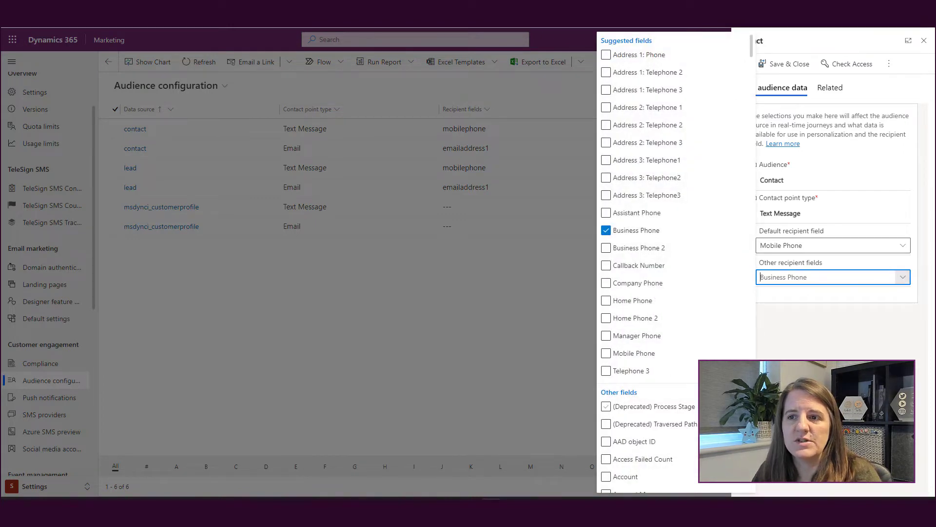
pyautogui.click(606, 213)
pyautogui.click(606, 336)
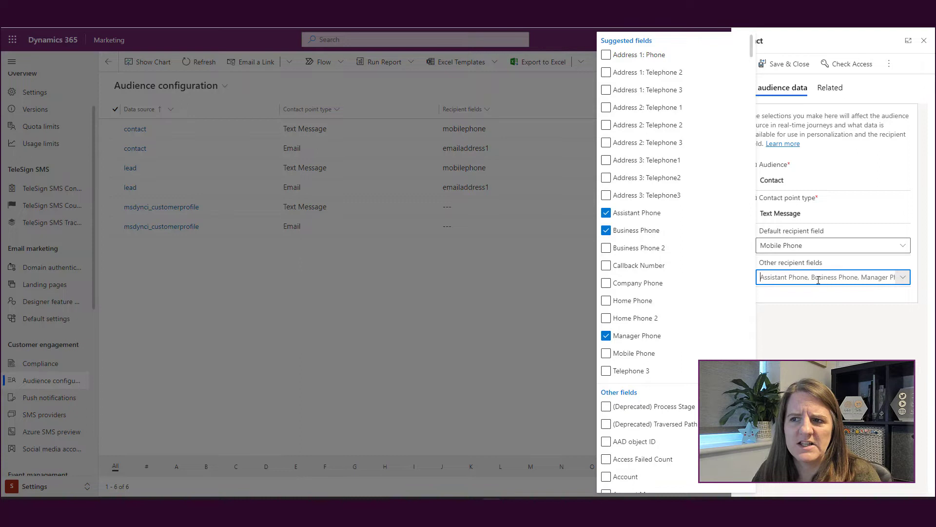
pyautogui.click(606, 335)
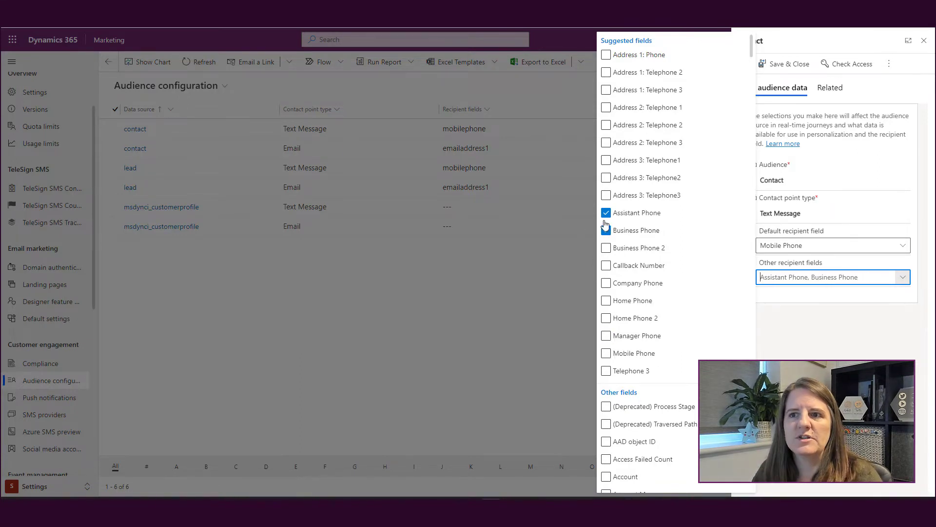
pyautogui.click(606, 213)
pyautogui.click(827, 335)
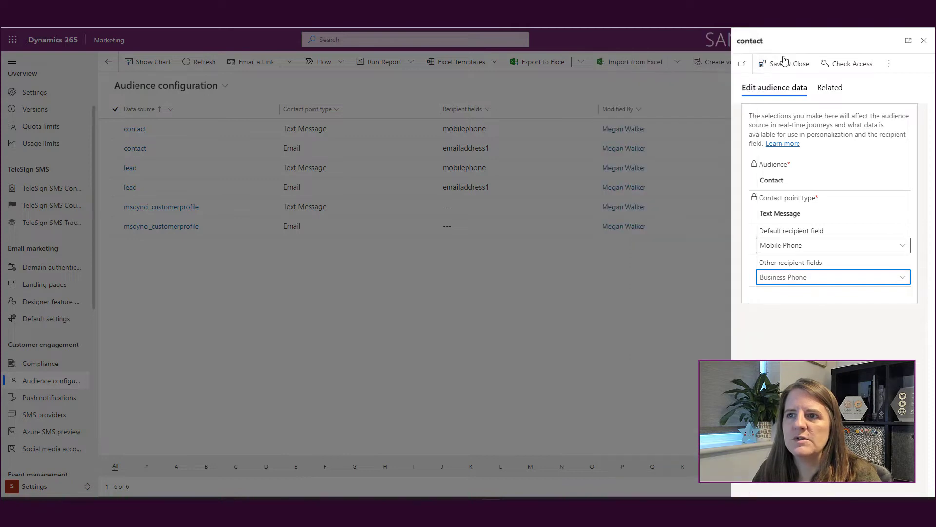
# Save the Text Message audience, then close the contact Email record unchanged, keeping emailaddress1.
pyautogui.click(784, 61)
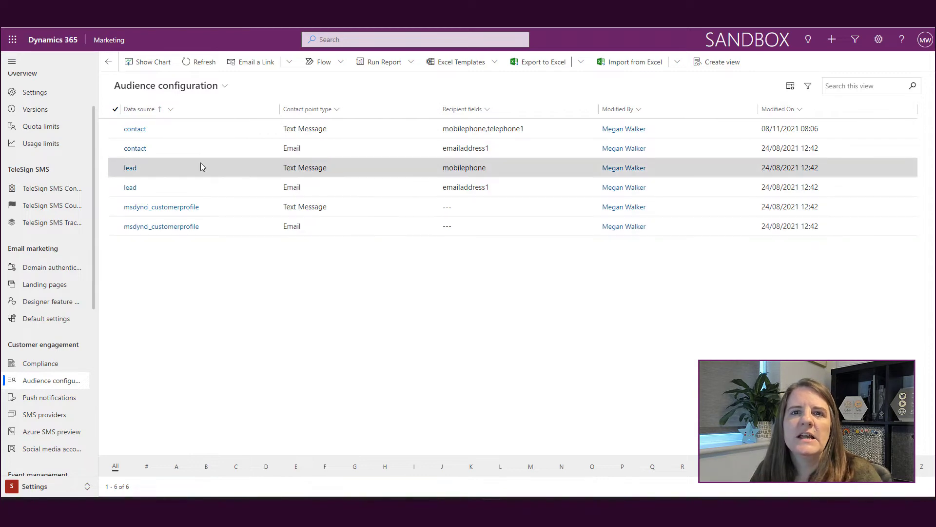
pyautogui.click(144, 154)
pyautogui.click(906, 248)
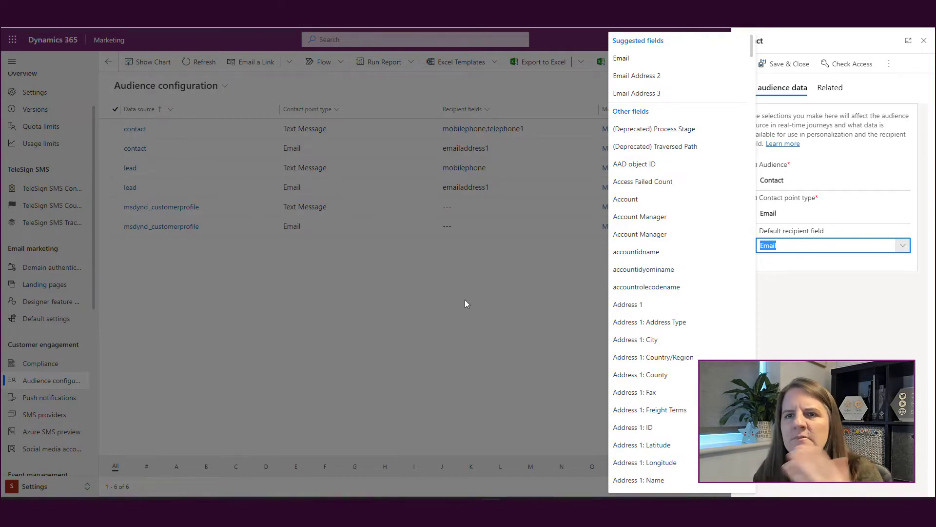
pyautogui.click(297, 281)
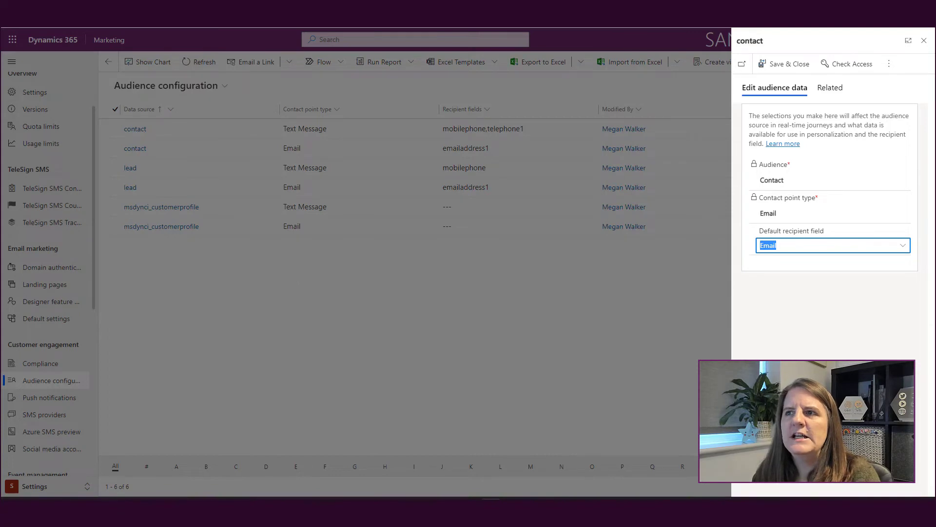
pyautogui.click(923, 40)
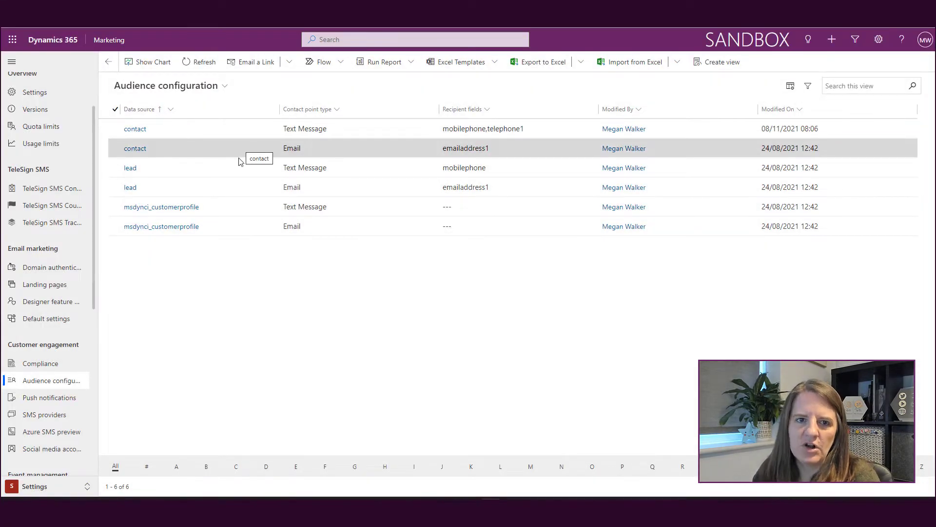
# In Real-time marketing, create Journey 5 triggered by Case Closed Send Survey, starting 08/11/2021.
pyautogui.click(34, 486)
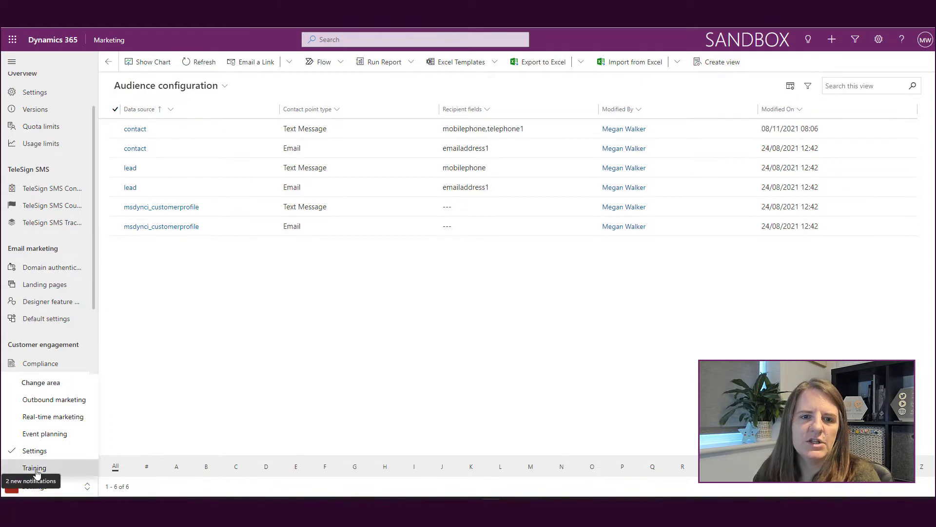
pyautogui.click(55, 418)
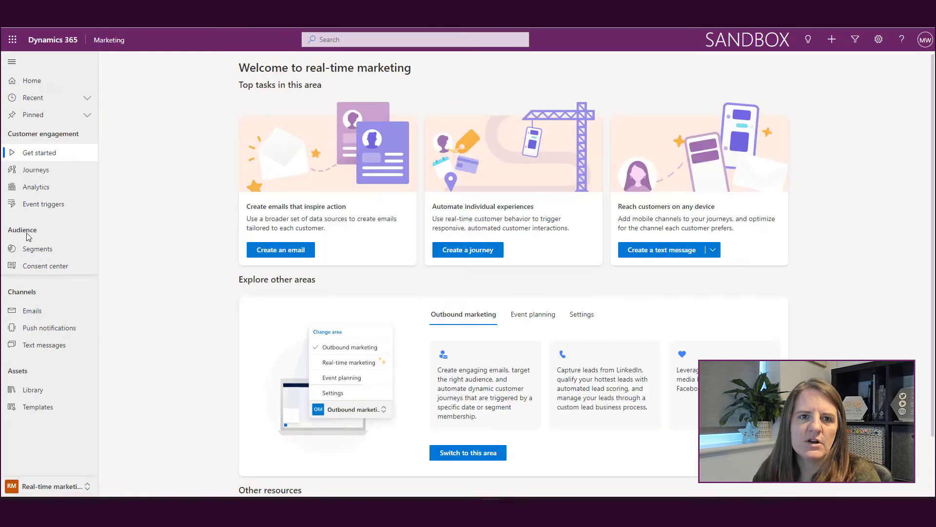
pyautogui.click(37, 170)
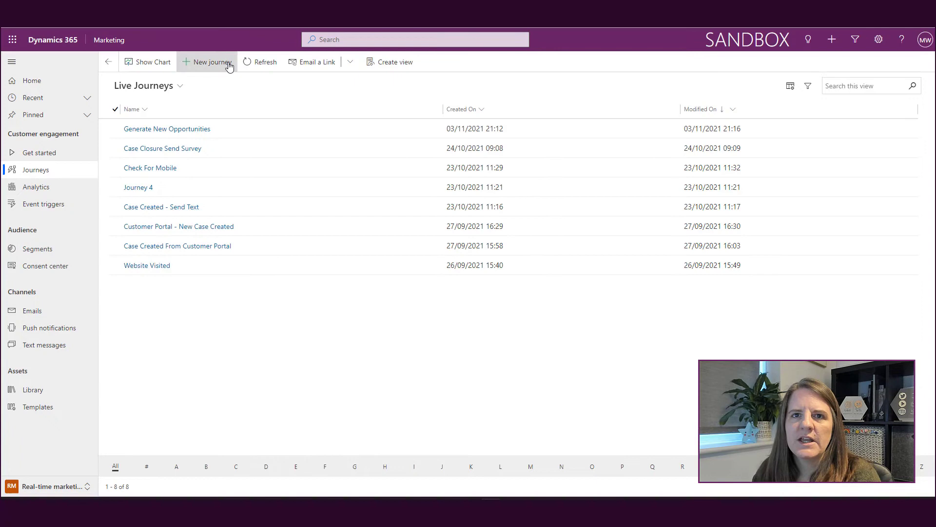
pyautogui.click(211, 62)
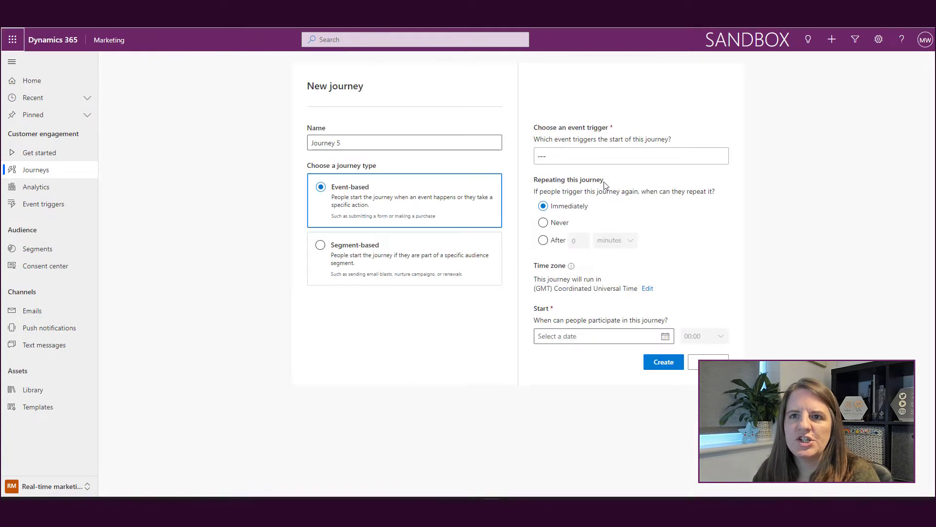
pyautogui.click(612, 154)
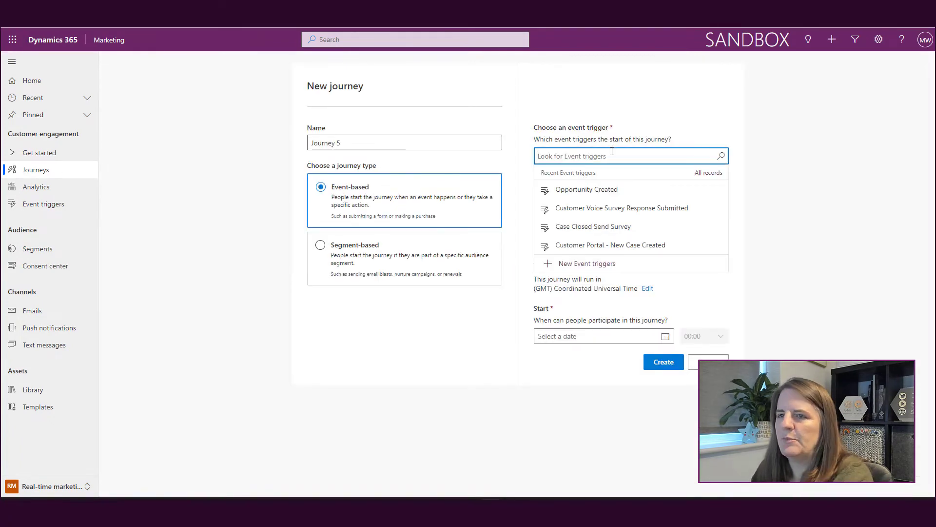
pyautogui.click(708, 172)
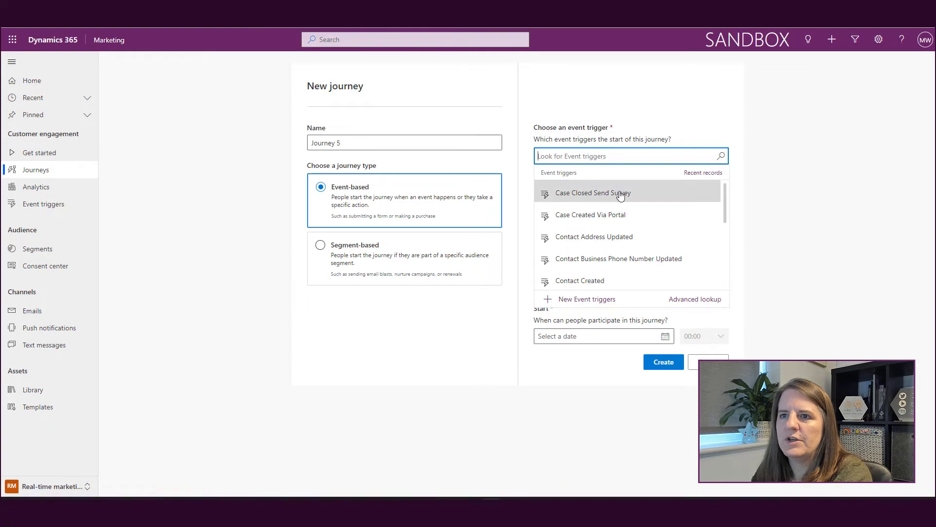
pyautogui.click(621, 192)
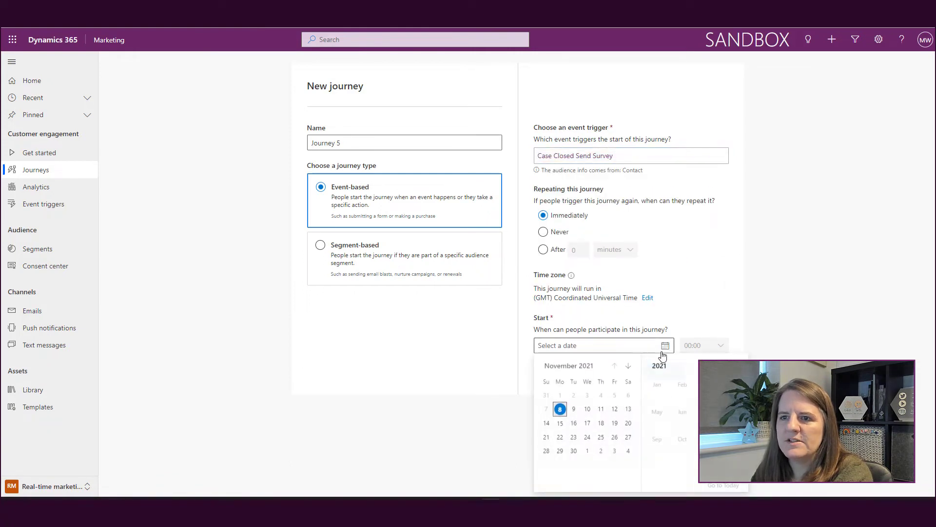
pyautogui.click(559, 409)
pyautogui.click(664, 372)
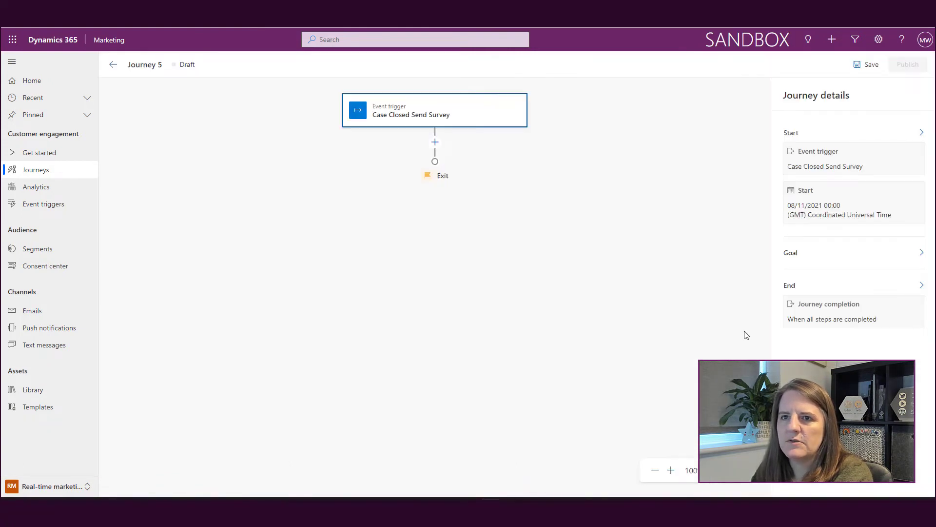
# Add a Send a text message step, try Business Phone as Send to, then set Mobile Phone.
pyautogui.click(435, 143)
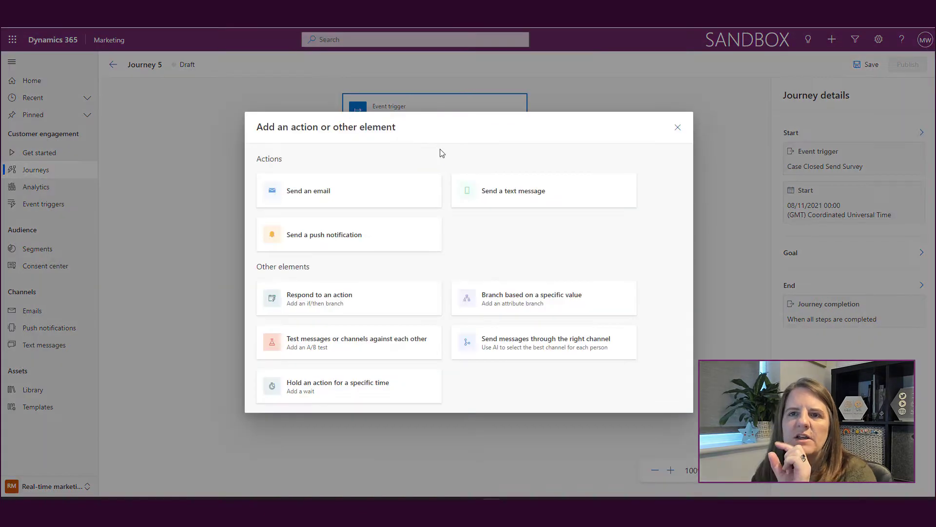
pyautogui.click(502, 194)
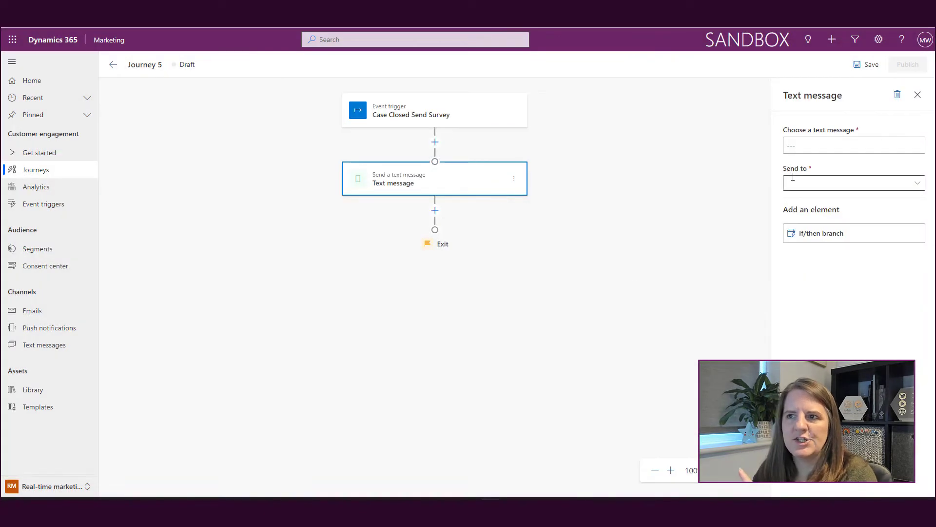
pyautogui.click(916, 183)
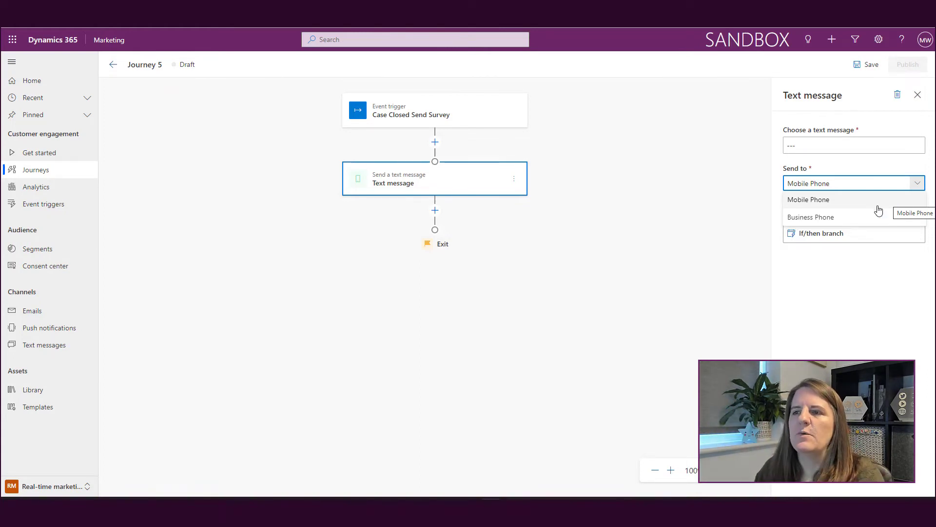
pyautogui.click(821, 217)
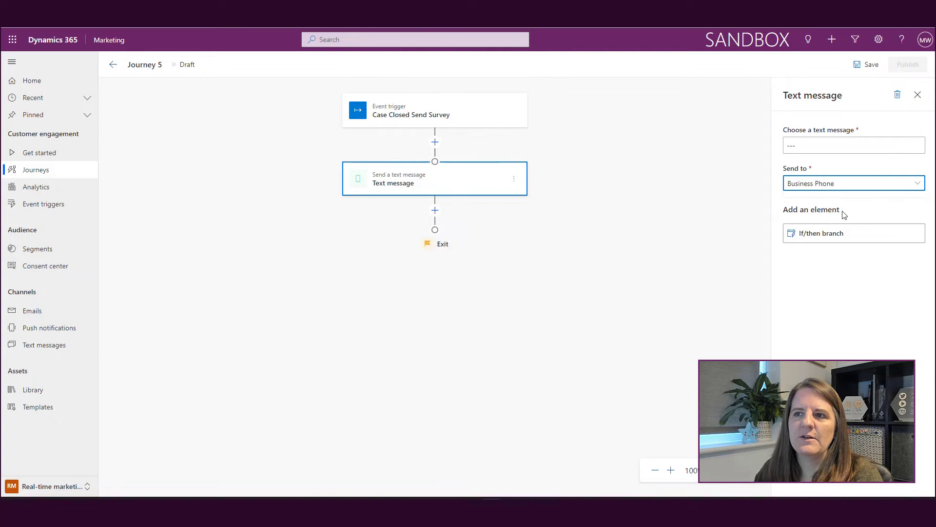
pyautogui.click(918, 188)
pyautogui.click(883, 201)
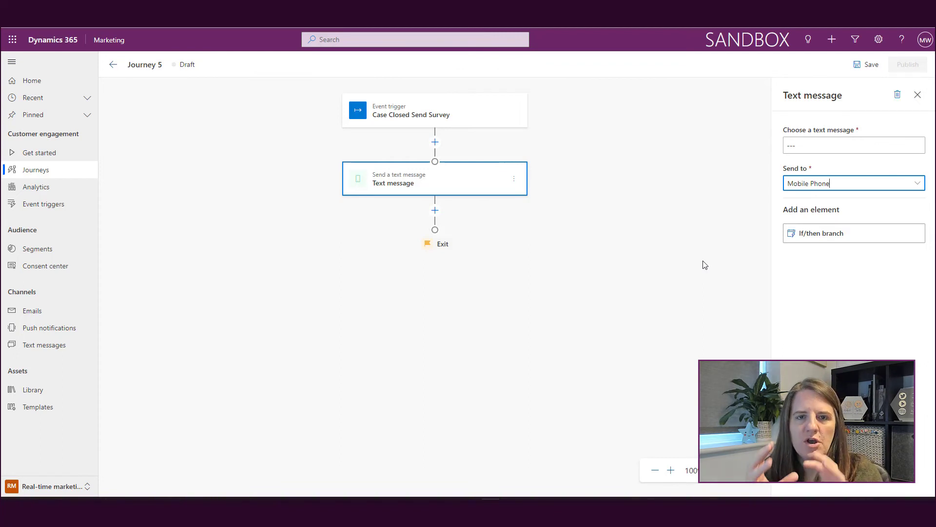
# Discard the Journey 5 changes and return to Settings' Audience configuration list.
pyautogui.click(69, 486)
pyautogui.click(44, 451)
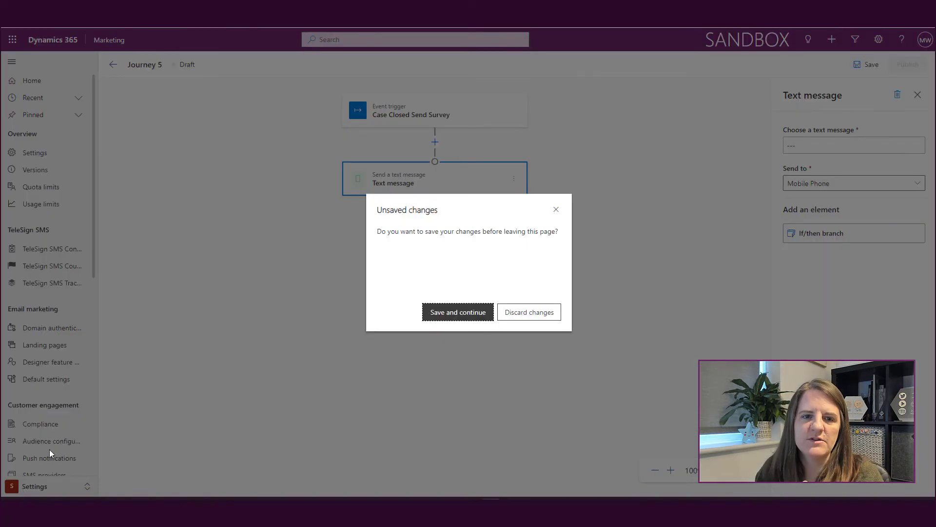
pyautogui.click(546, 313)
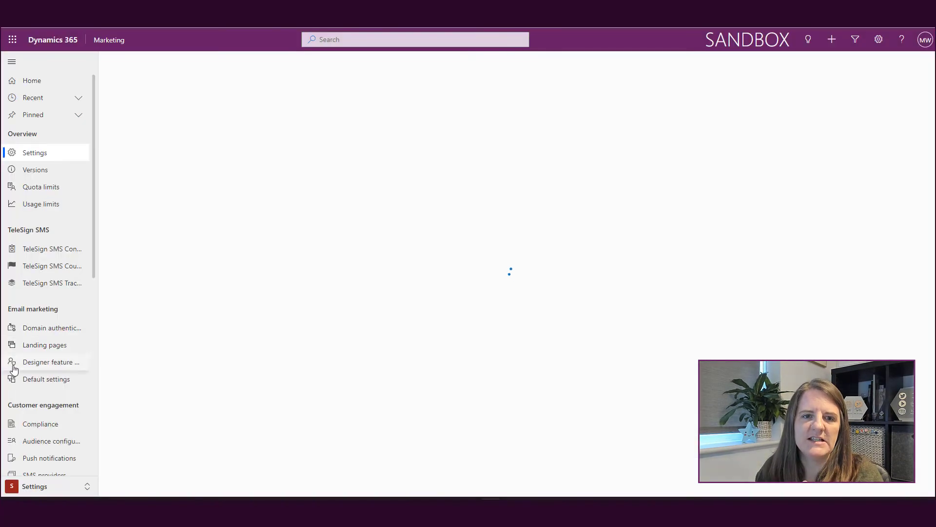
pyautogui.click(49, 442)
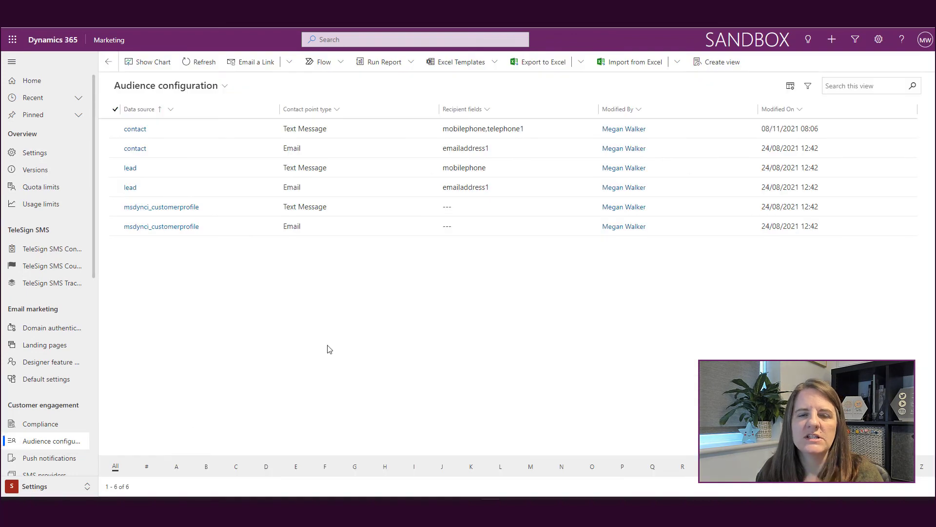